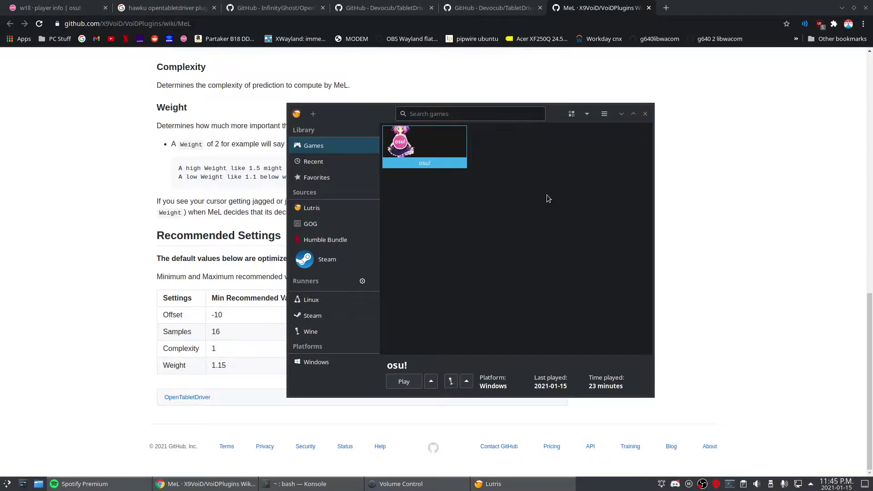
Step: Switch to the Chrome browser and search the web for "lutris osu" in a new tab
click(548, 199)
click(434, 138)
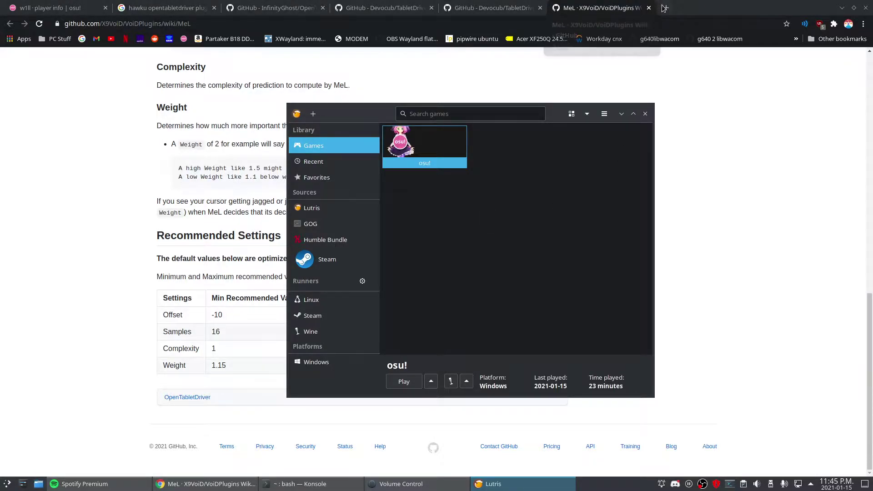
key(ctrl+t)
text(lutris osu)
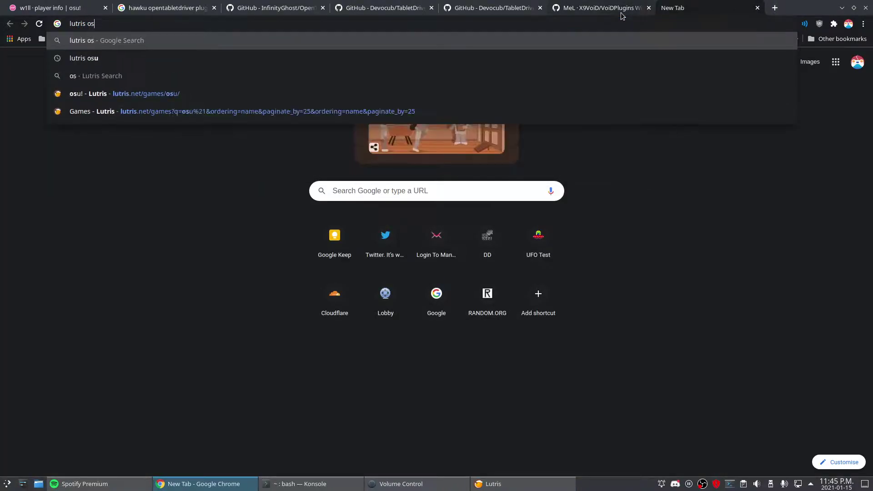
key(Return)
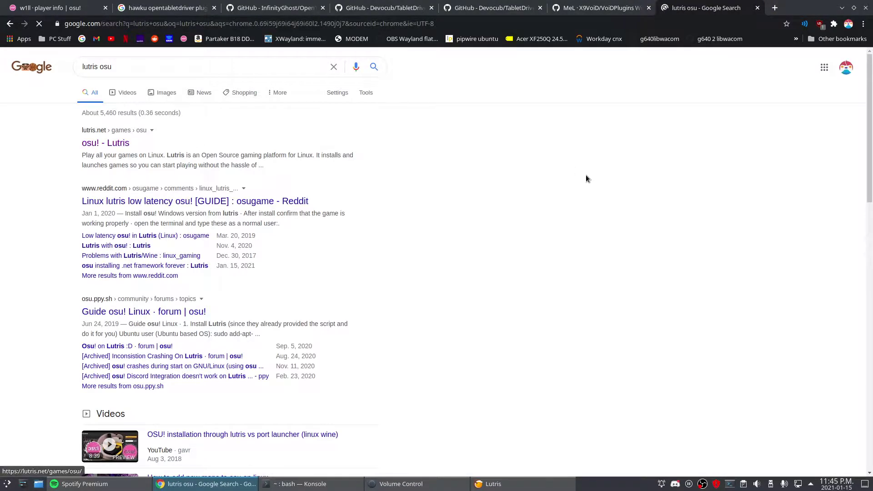
Step: On the Lutris osu! page, open the installer script of the Wine-based Windows version for viewing
scroll(479, 211, down, 3)
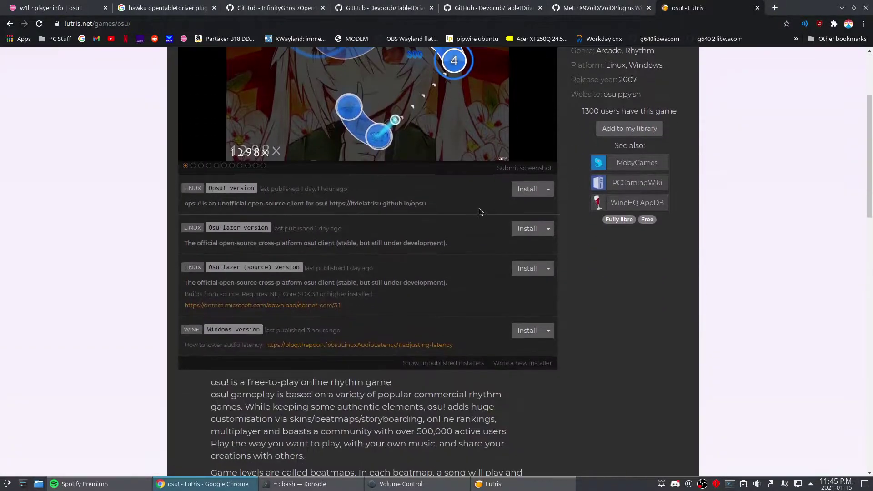
click(548, 331)
click(574, 370)
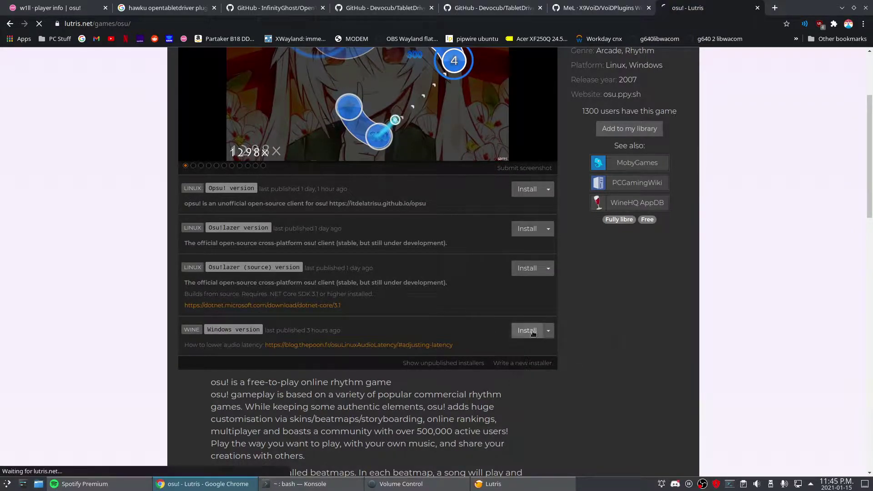
Step: Read through the YAML installer script, highlighting the Wine prefix setup and dotnet45 tasks
scroll(374, 233, down, 3)
drag(244, 156, 313, 167)
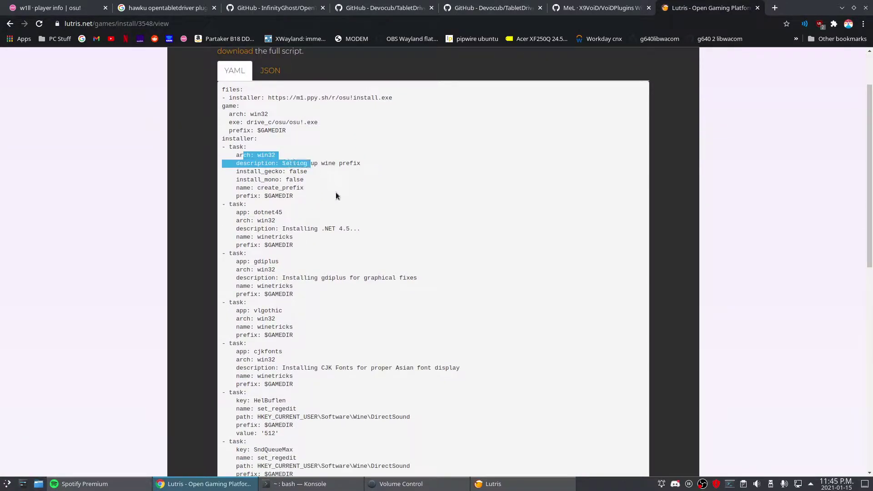
click(294, 222)
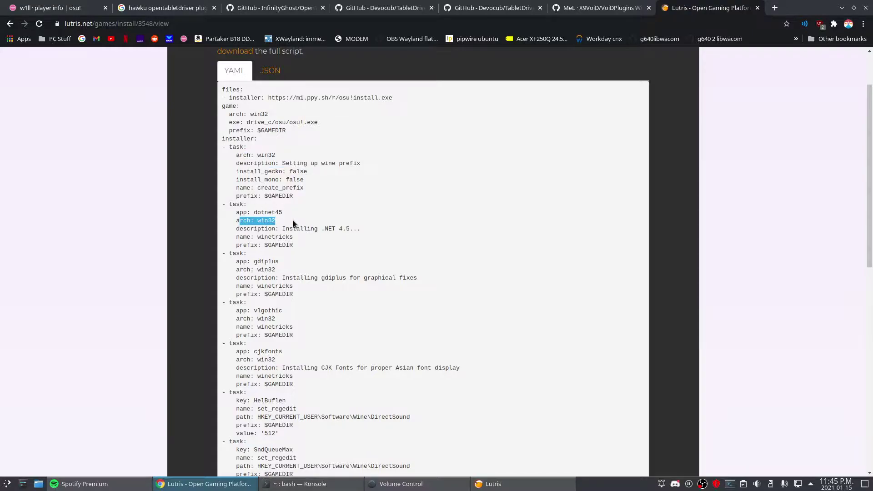
drag(285, 211, 236, 213)
scroll(282, 200, down, 3)
click(317, 194)
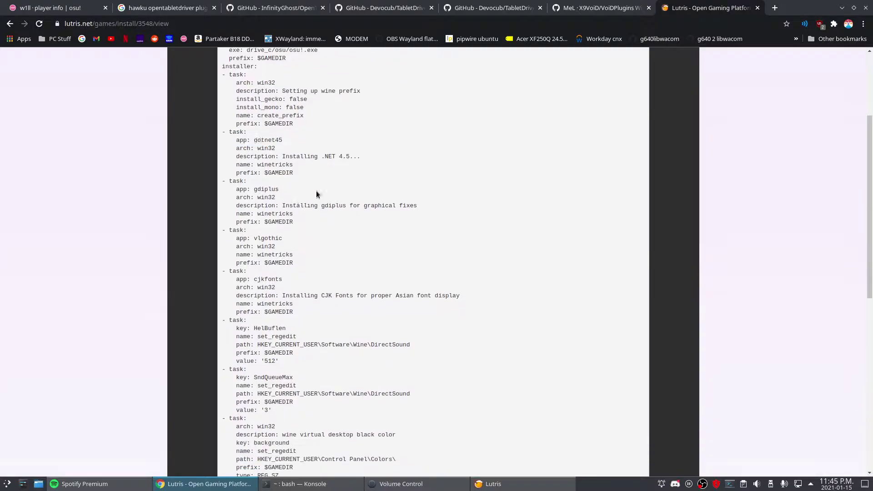
scroll(446, 222, down, 6)
Step: Switch to Lutris, view the list of Wine tools available for osu!, and return to the installer script
click(509, 487)
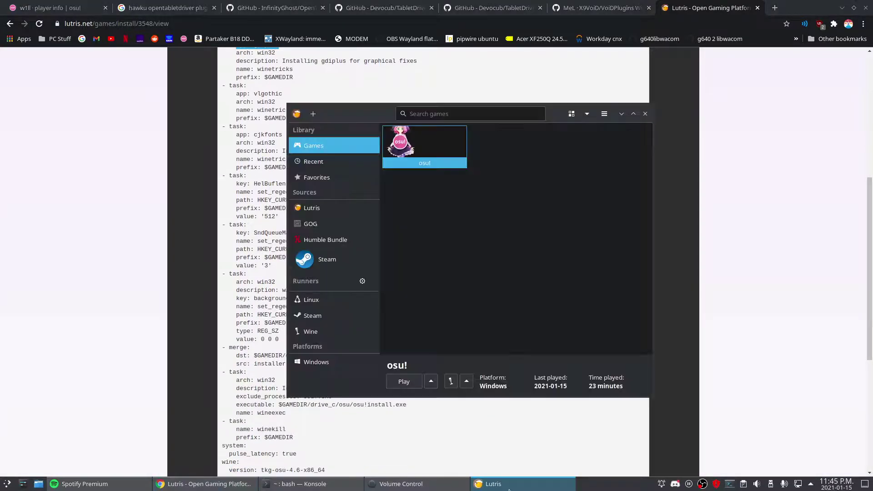
click(466, 382)
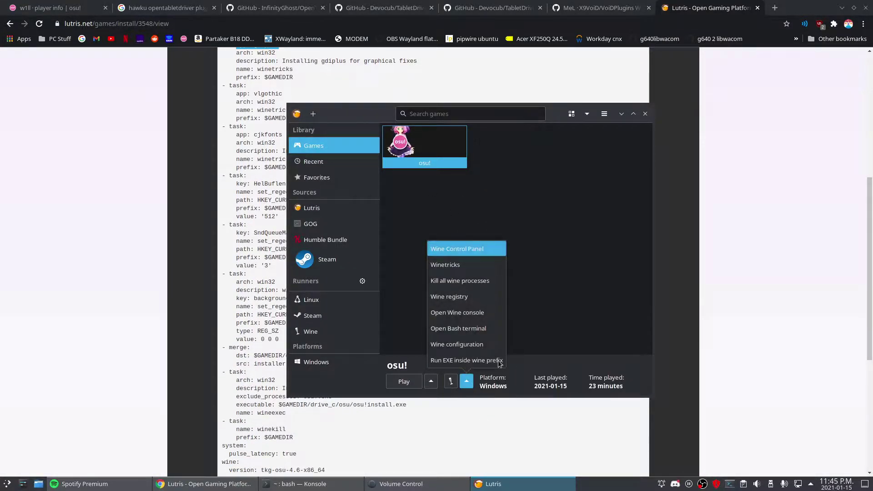
click(561, 206)
click(266, 204)
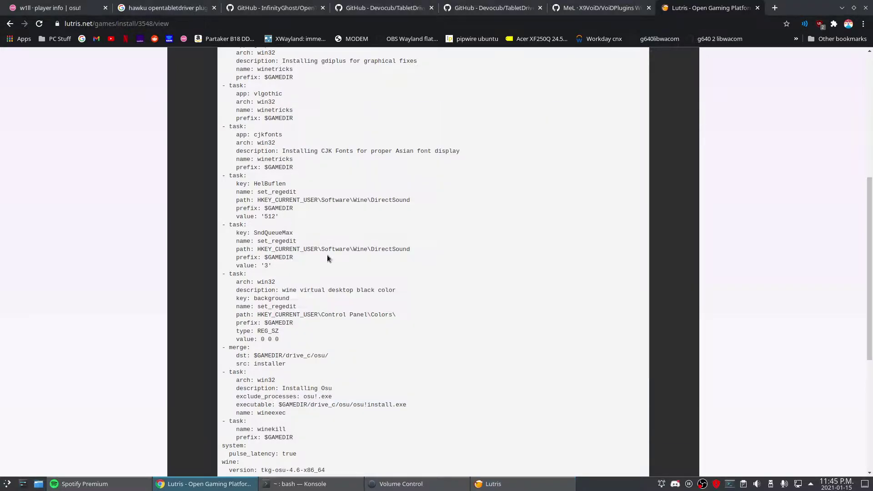
Step: Switch to Lutris, move its window aside so the script stays readable, and open osu!'s configuration
click(561, 488)
drag(408, 113, 464, 102)
click(548, 166)
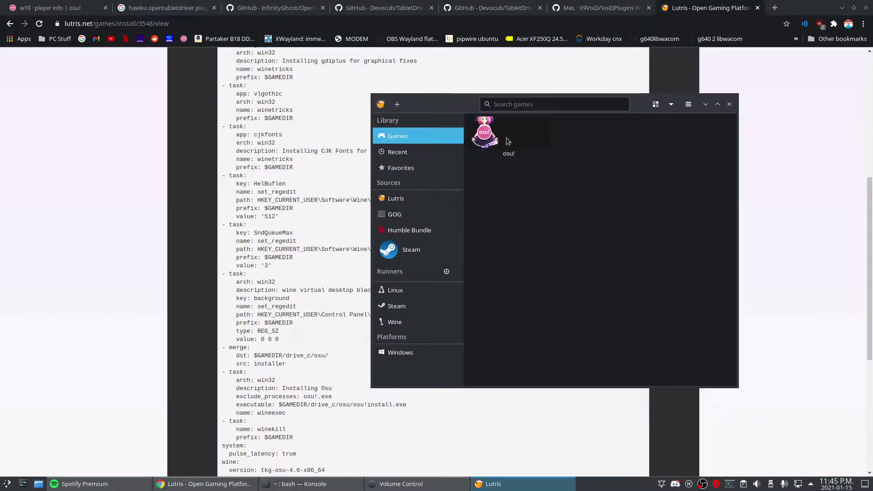
click(549, 149)
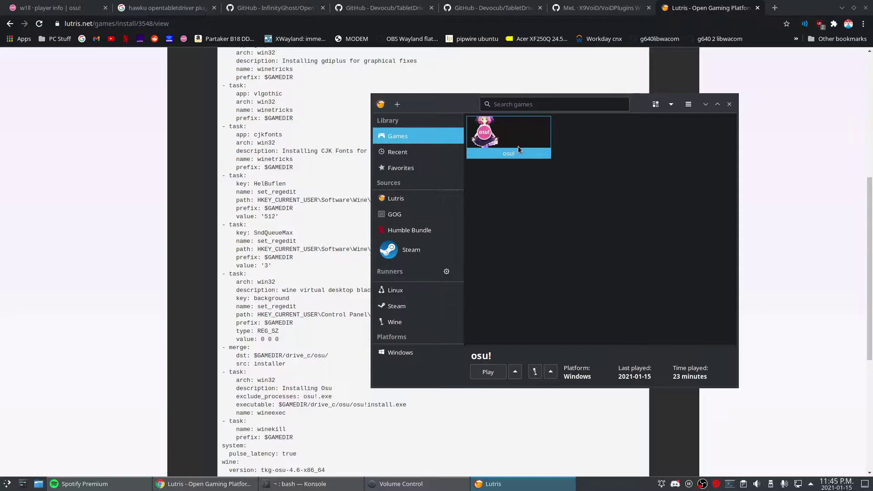
right_click(518, 145)
click(569, 186)
Step: Highlight the script's pulse_latency line, check the matching Reduce PulseAudio latency option in osu!'s system options, and close the configuration without saving
scroll(295, 311, down, 3)
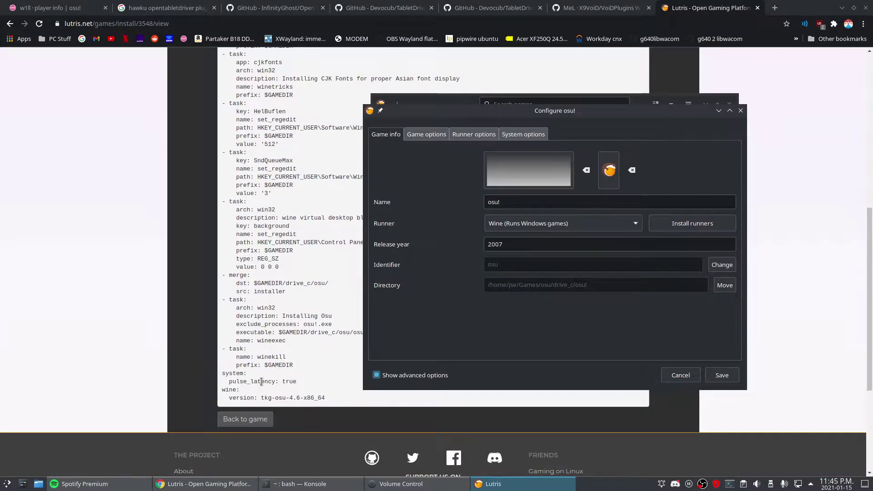
drag(293, 381, 254, 381)
click(553, 484)
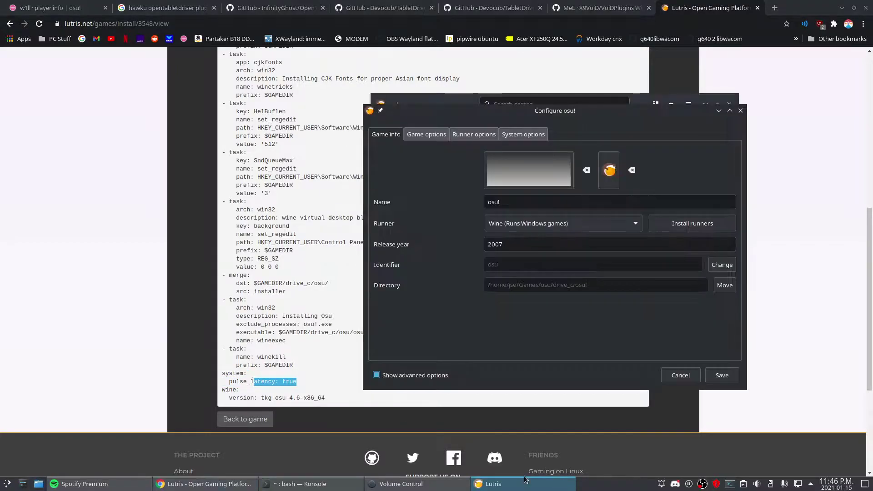
click(523, 134)
scroll(394, 298, down, 3)
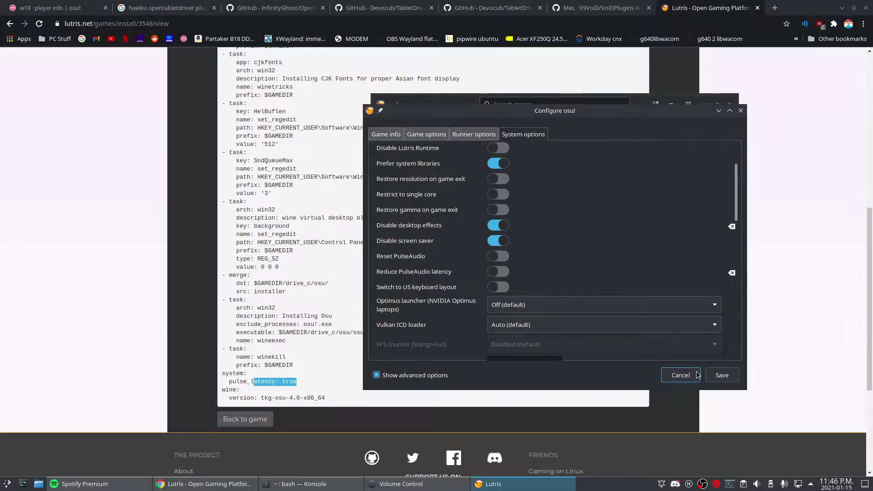
click(681, 375)
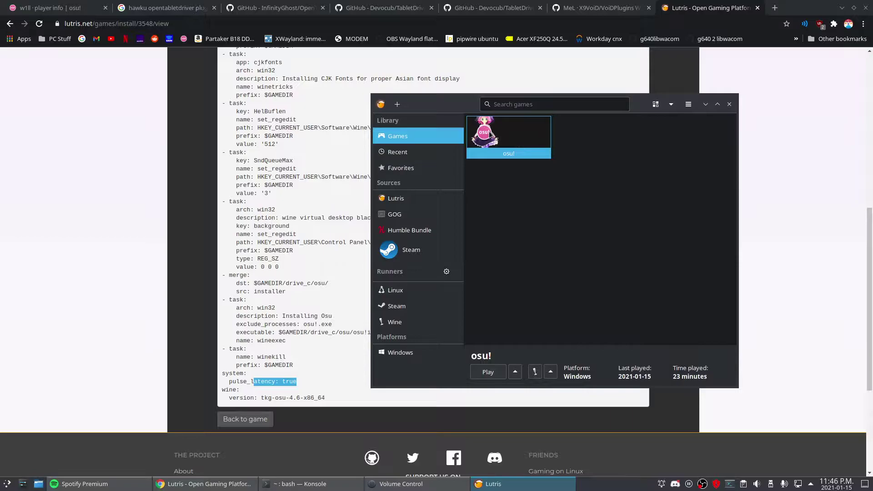
Step: Reopen osu!'s configuration, review its system options, and save it with Reduce PulseAudio latency off
right_click(492, 135)
click(532, 172)
click(512, 136)
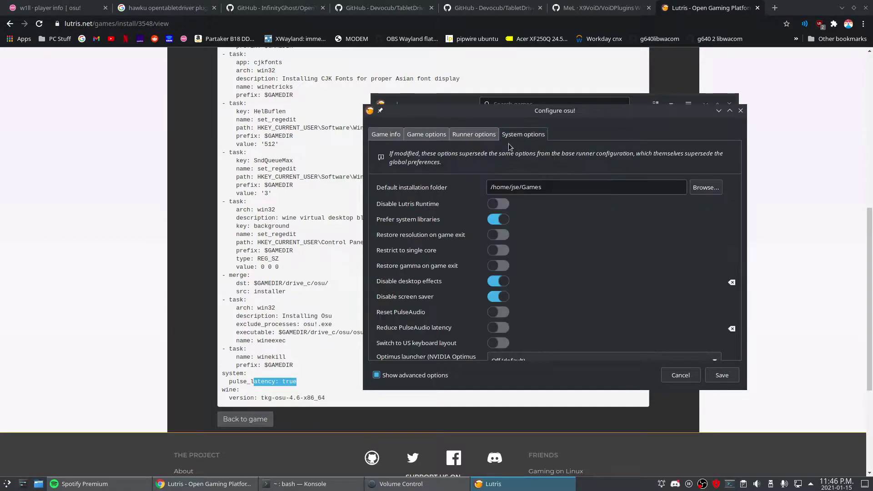
scroll(458, 319, down, 10)
scroll(457, 319, up, 3)
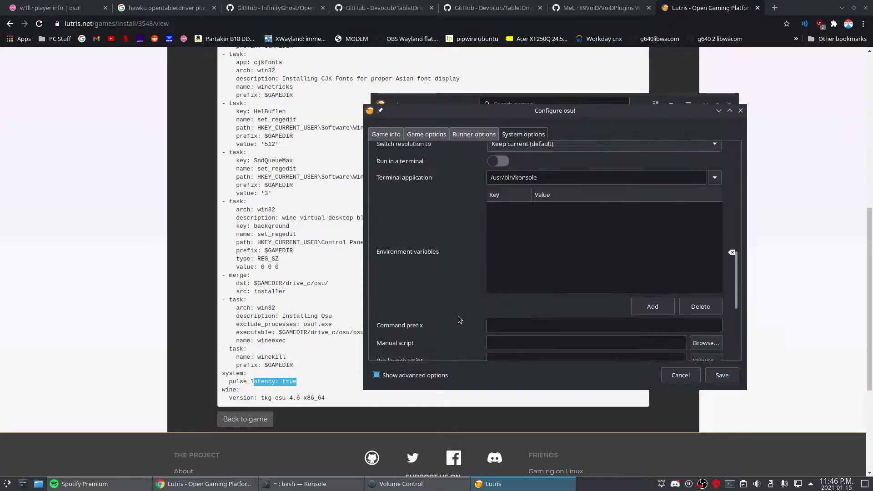
scroll(458, 318, up, 10)
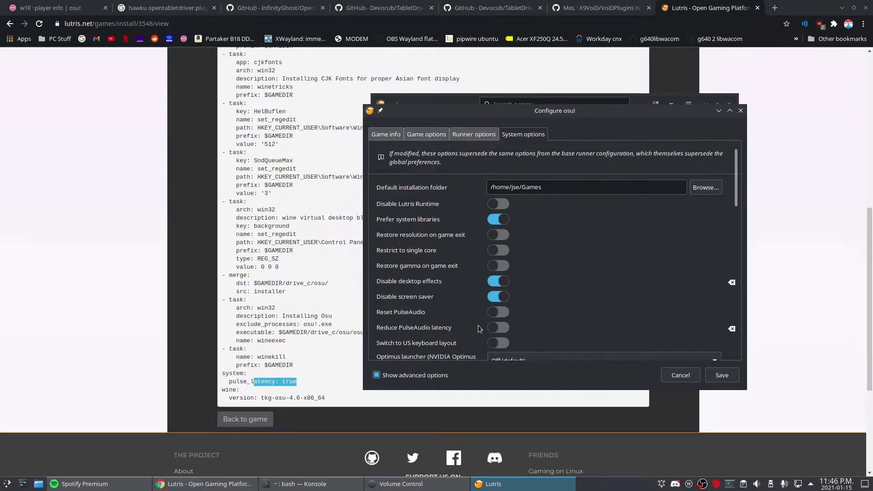
click(723, 375)
Step: Launch osu! from the Lutris library and open its song selection
double_click(496, 135)
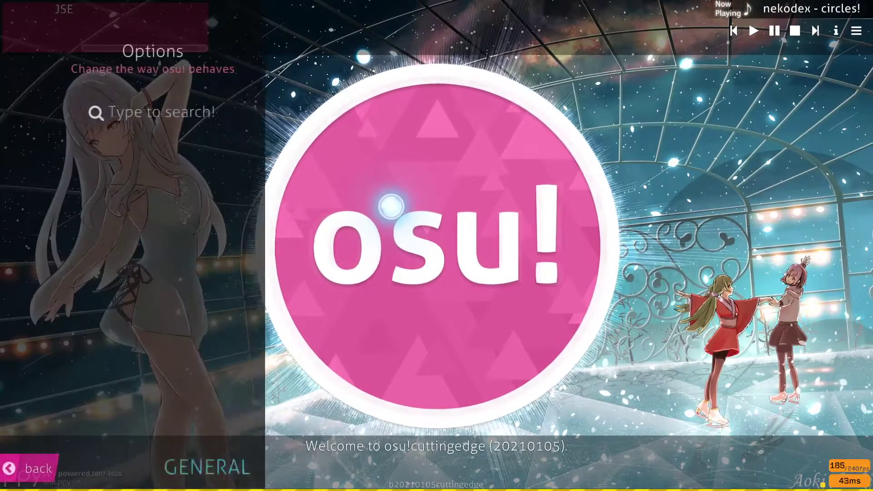
click(363, 250)
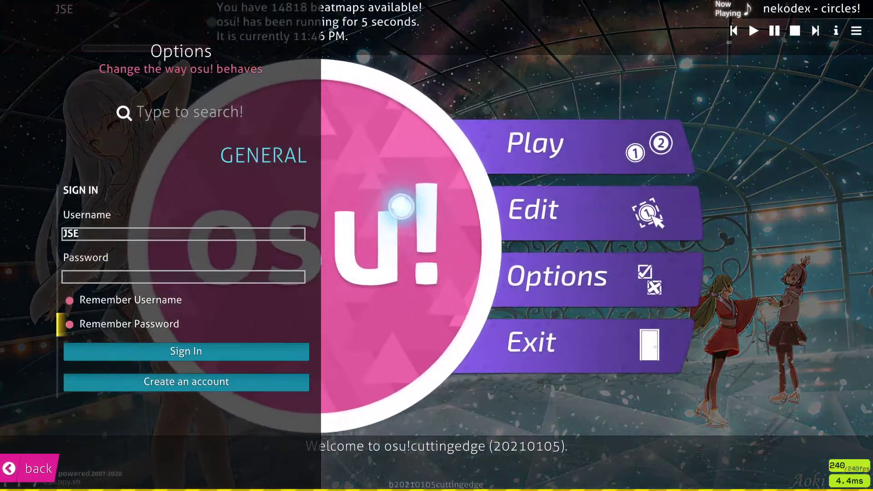
key(p)
key(p)
Step: Pick a random beatmap, move on to Something Good '08 (Radio Edit), and leave the game
key(F2)
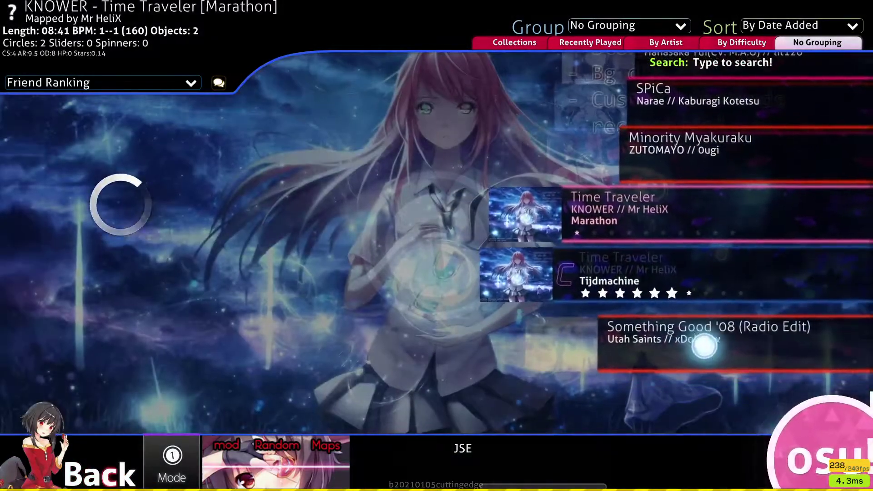
key(Right)
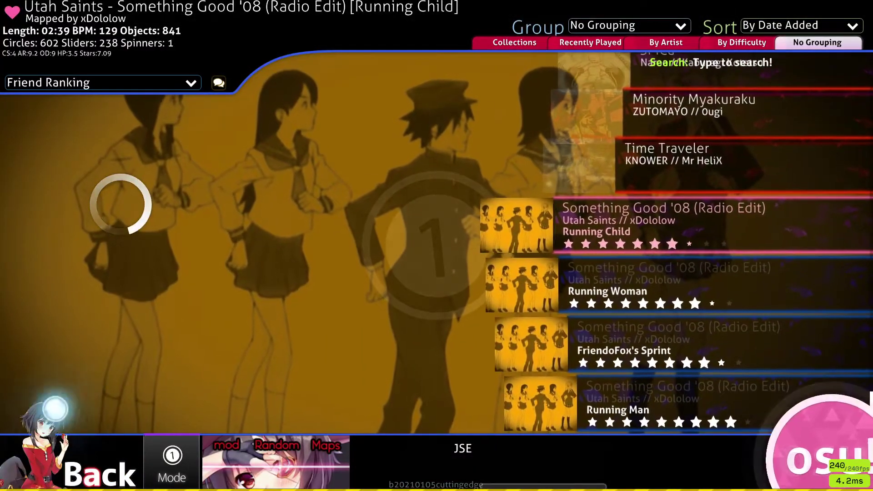
key(Escape)
key(Escape)
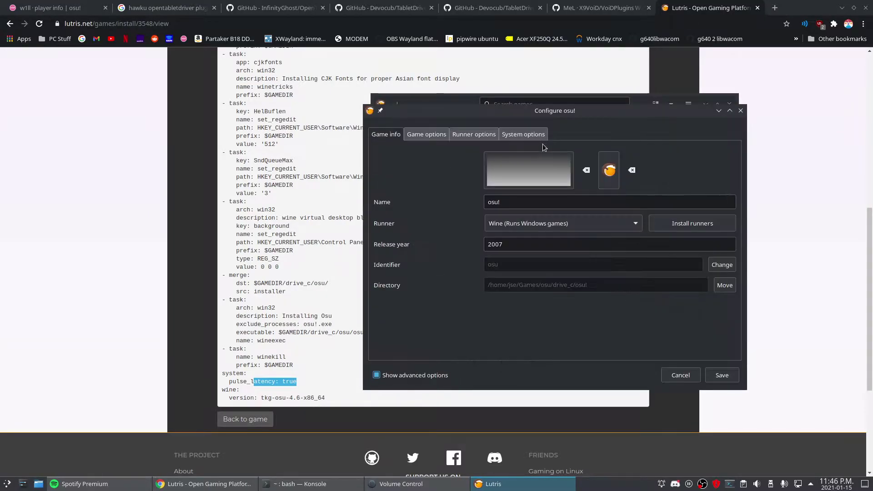
Step: Turn on Reduce PulseAudio latency in osu!'s system options and save the configuration
click(523, 135)
scroll(416, 265, down, 10)
scroll(416, 265, down, 3)
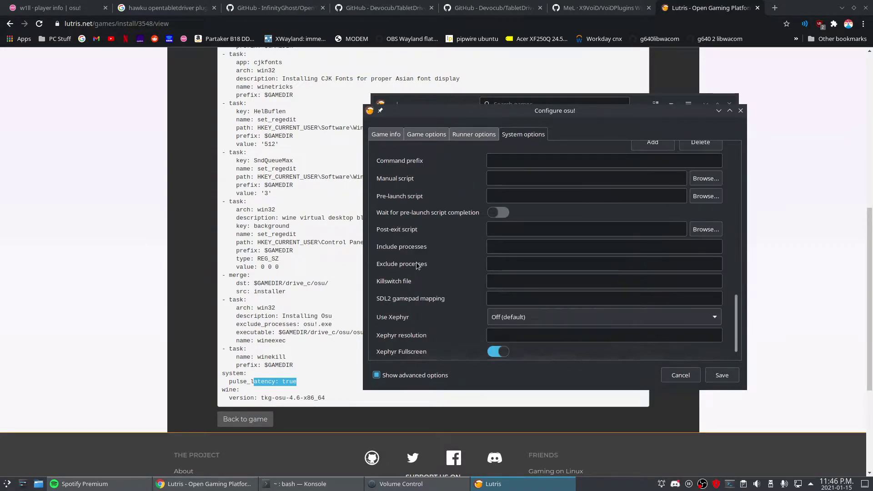
scroll(473, 251, up, 10)
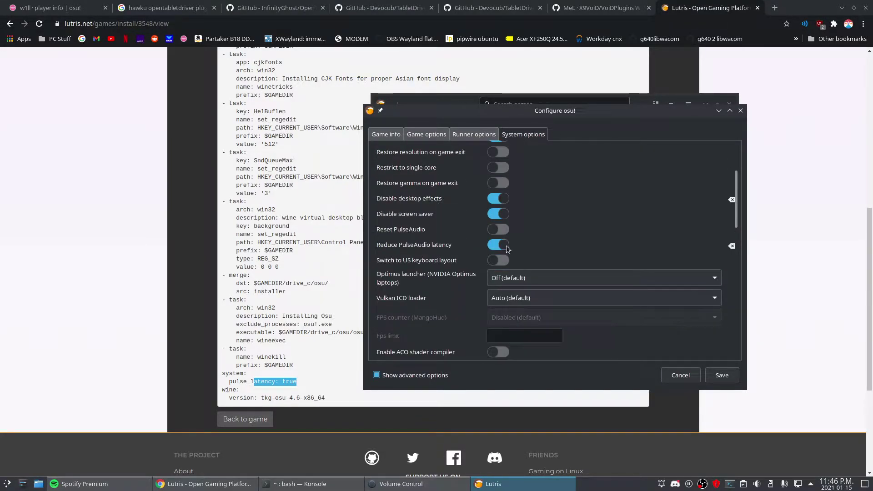
click(718, 378)
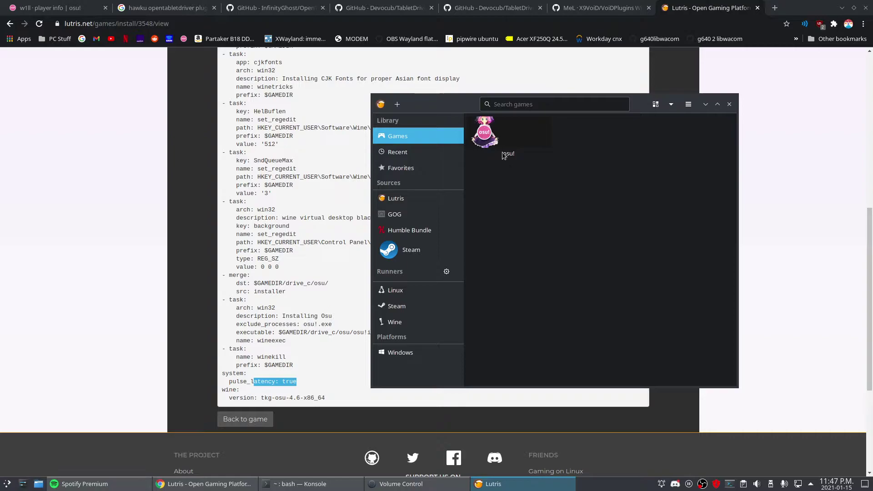
Step: Launch osu! with the saved settings and start Tristam - I Remember [NiNo's Memories] with the Auto mod
double_click(516, 125)
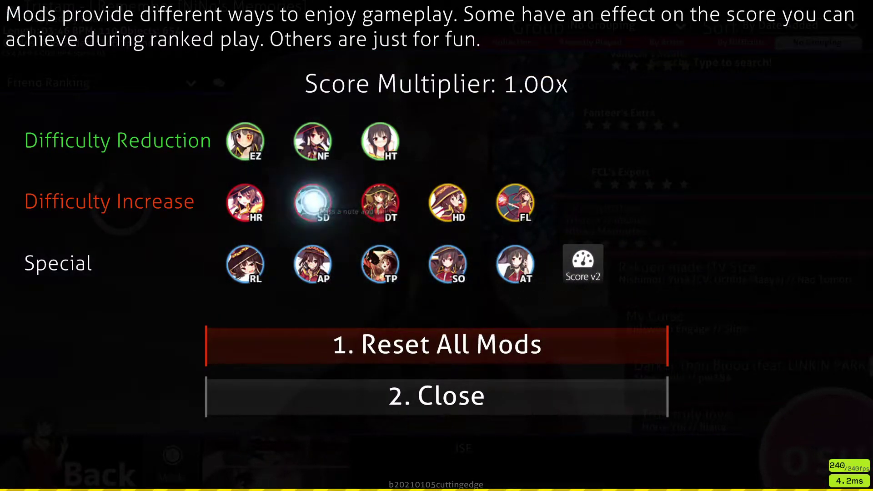
click(519, 264)
click(452, 400)
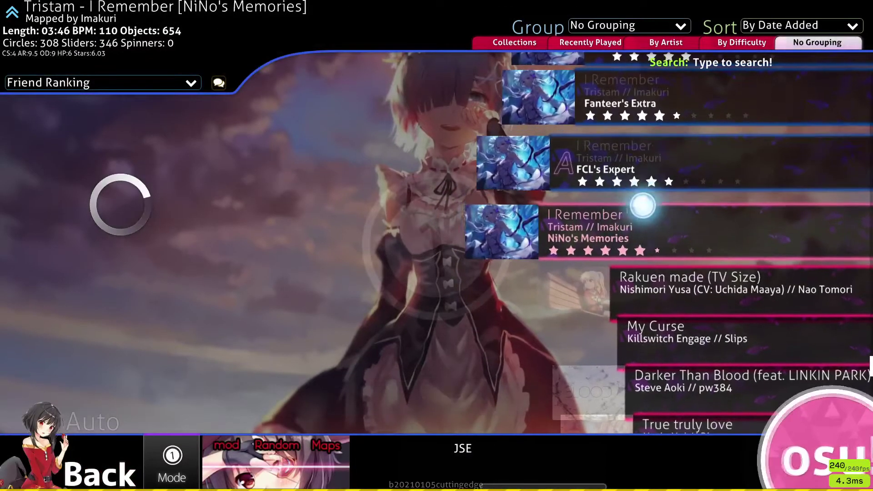
click(643, 223)
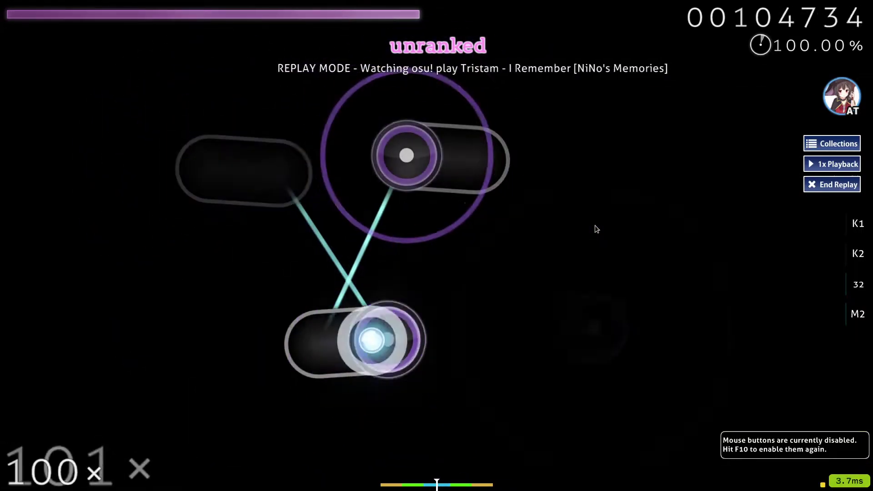
Step: End the autoplay replay, return to the main menu, and exit osu!
key(Escape)
key(Escape)
key(Escape)
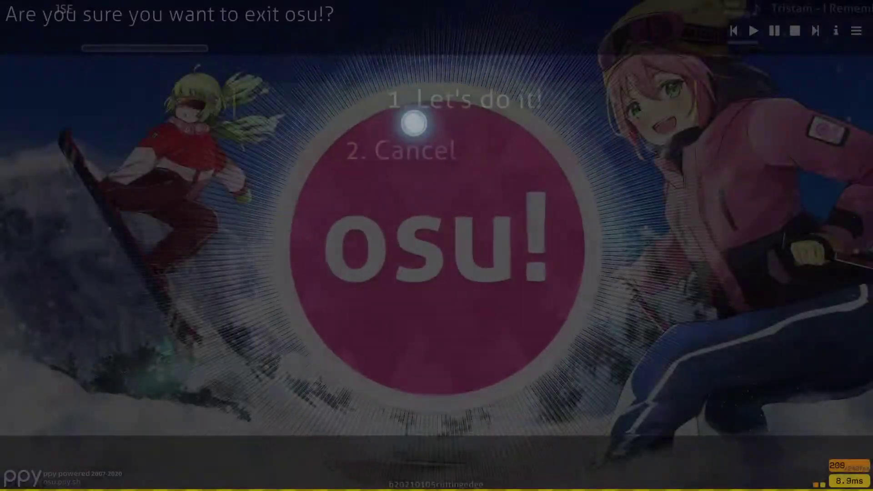
key(1)
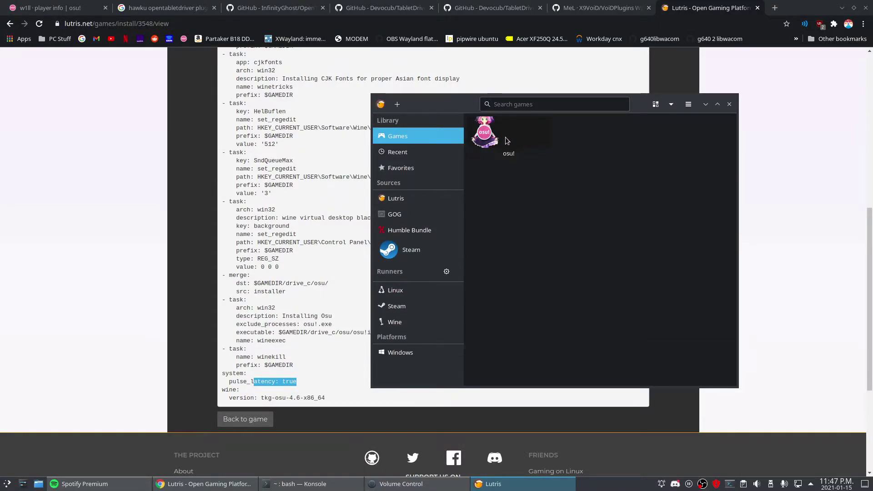
Step: Open osu!'s system options and turn off Reduce PulseAudio latency
right_click(507, 141)
click(554, 176)
click(524, 134)
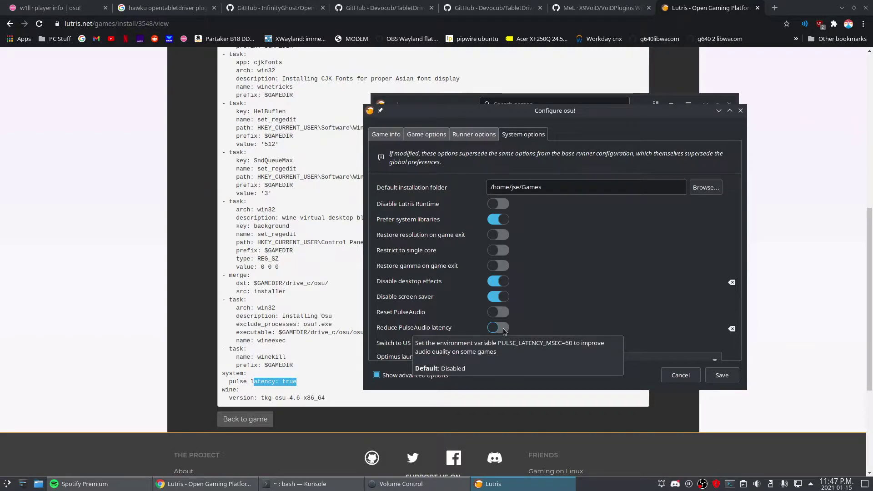
Step: Add the environment variable PULSE_LATENCY_MSEC with the value 5 to osu!'s system options and save the configuration
scroll(455, 322, down, 10)
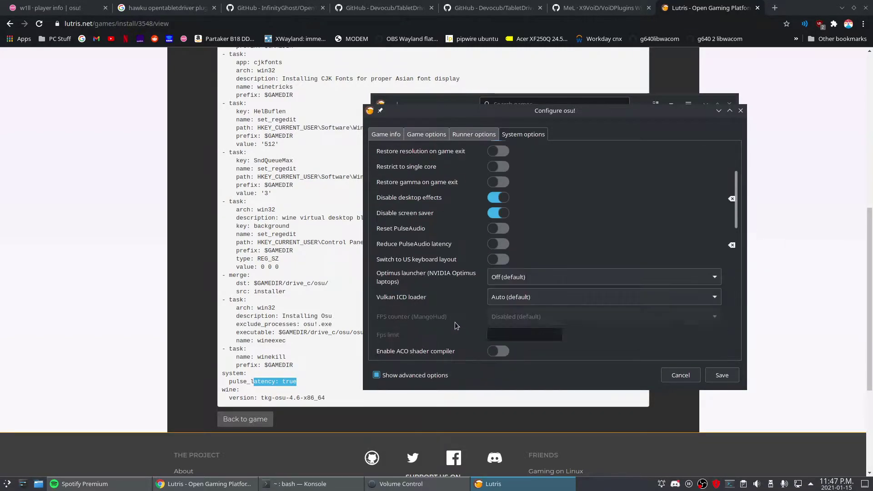
scroll(455, 322, down, 3)
click(651, 336)
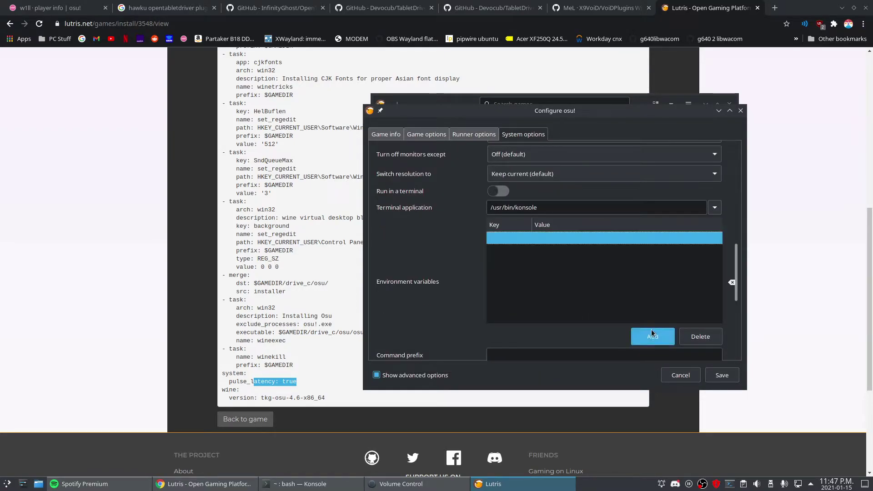
click(509, 239)
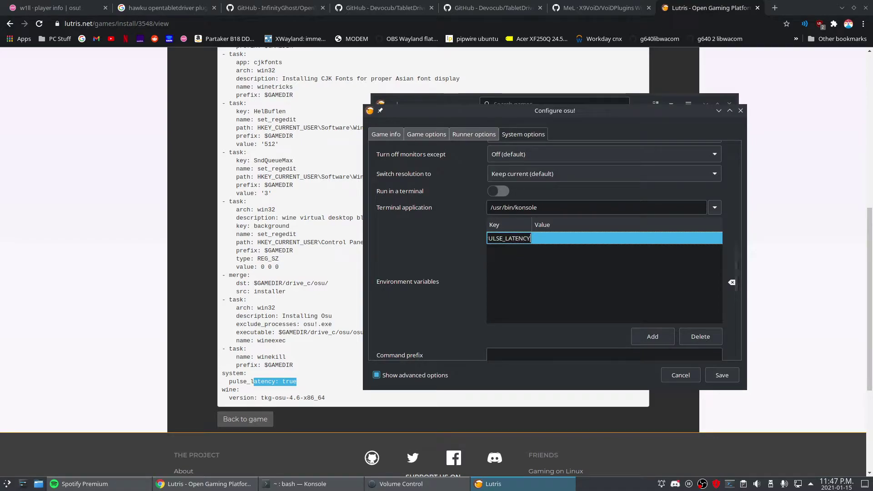
text(PULSE_LATENCY_MSEC)
key(Return)
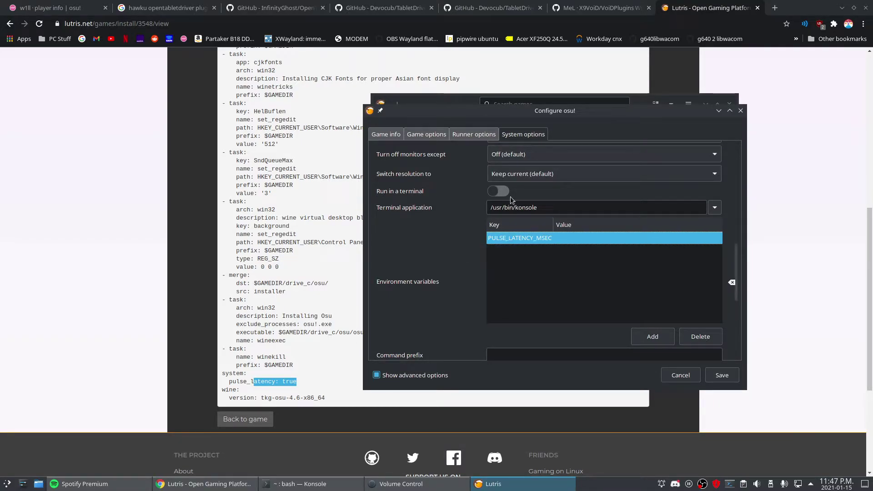
click(575, 239)
text(5)
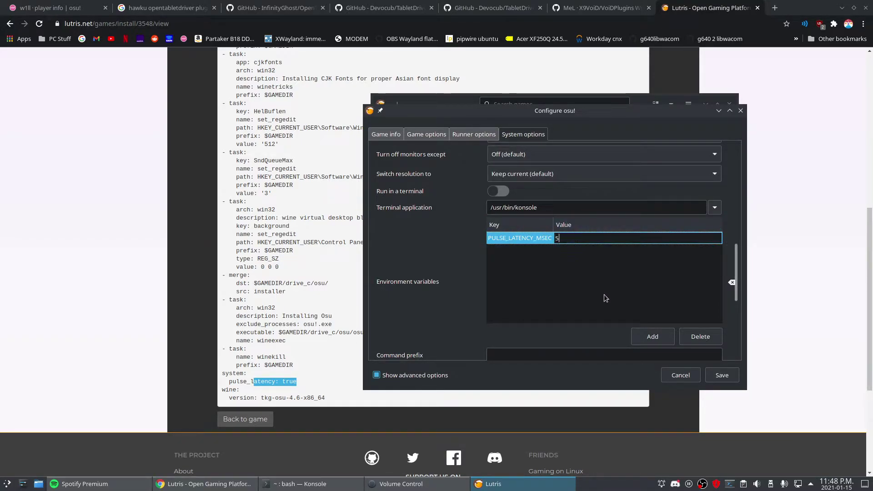
key(Return)
click(722, 376)
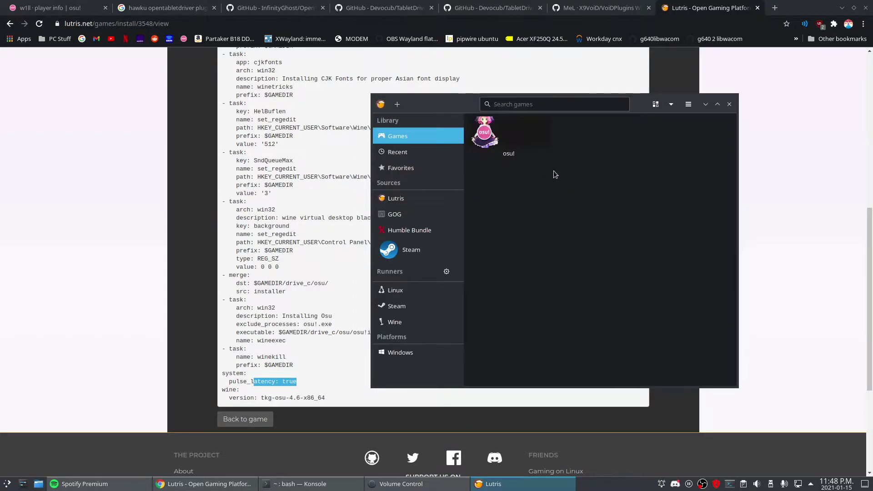
Step: Reopen osu!'s system options to check the saved settings, and close the configuration without changes
right_click(516, 131)
click(544, 169)
click(523, 135)
scroll(422, 289, down, 10)
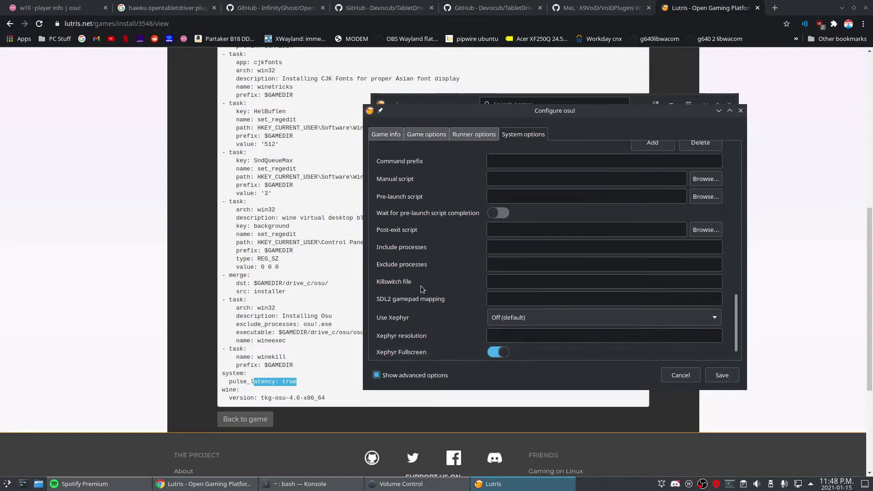
scroll(478, 255, up, 5)
click(682, 375)
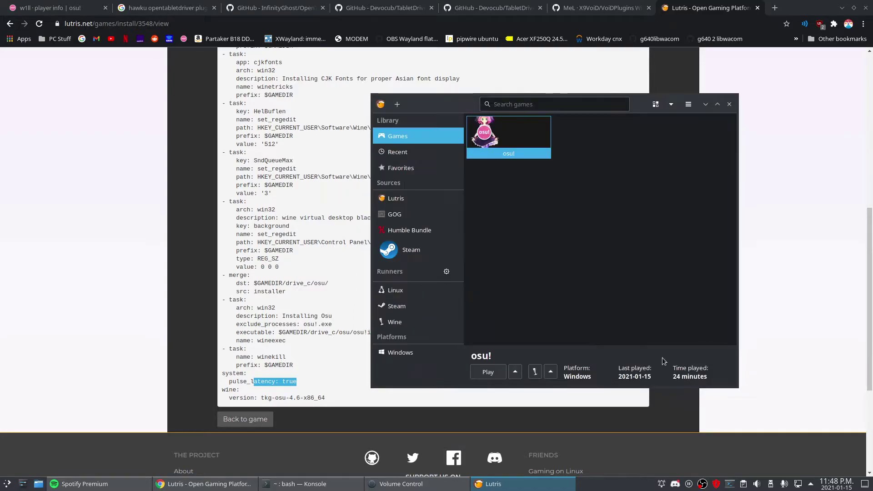
Step: Launch osu! to test the audio at 5 ms latency, pick a random beatmap in song selection, and exit the game
double_click(497, 129)
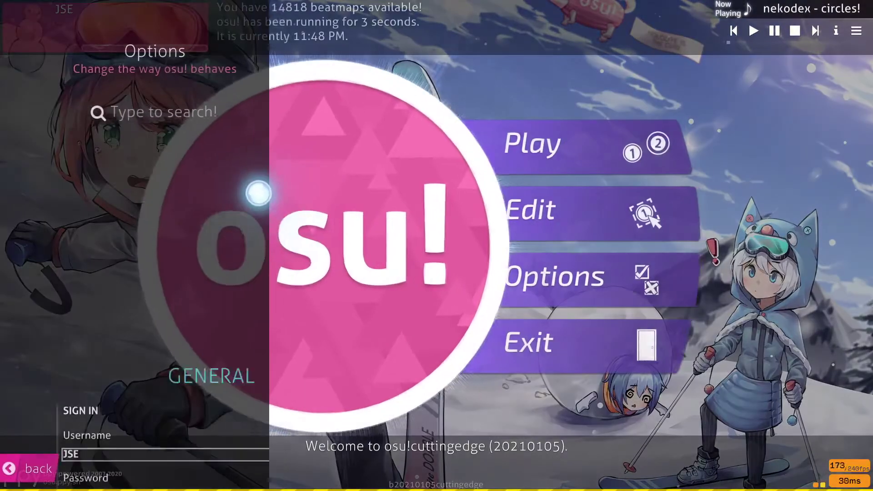
click(296, 200)
click(335, 209)
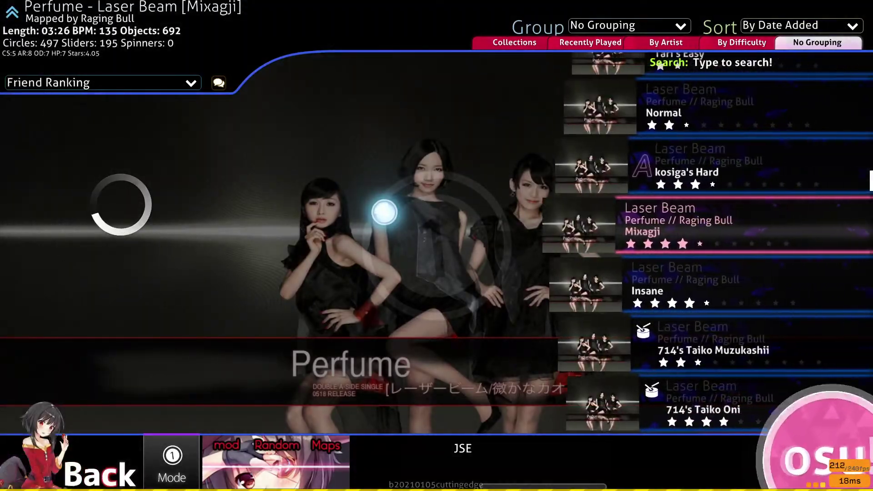
scroll(385, 210, down, 5)
scroll(384, 213, up, 4)
key(F2)
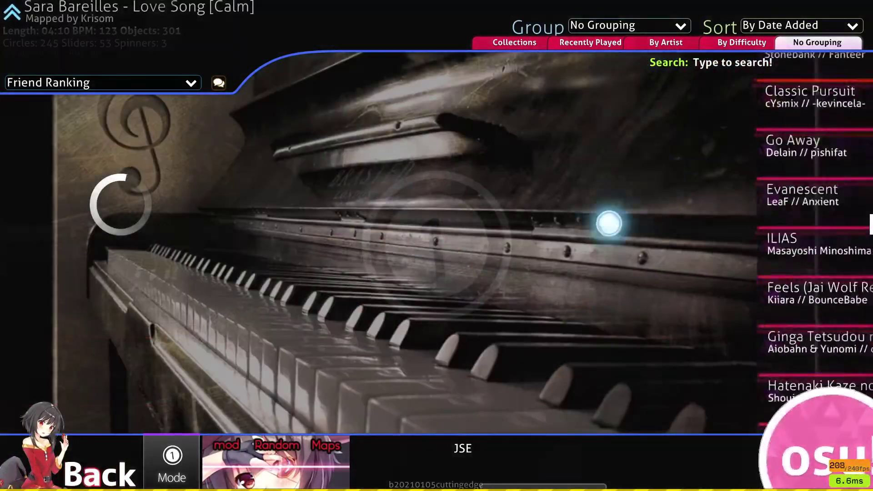
key(Escape)
key(Escape)
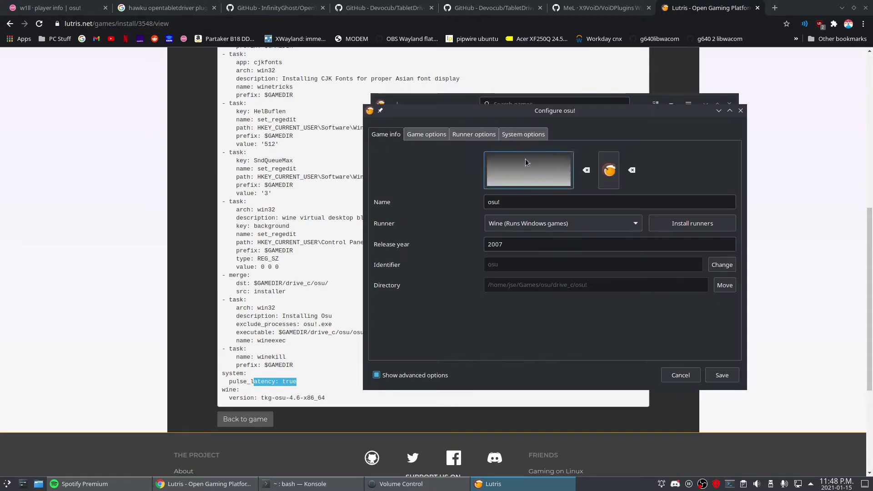
Step: Set the PULSE_LATENCY_MSEC environment variable to 6 in osu!'s system options and save the configuration
click(524, 134)
scroll(435, 279, down, 10)
click(585, 154)
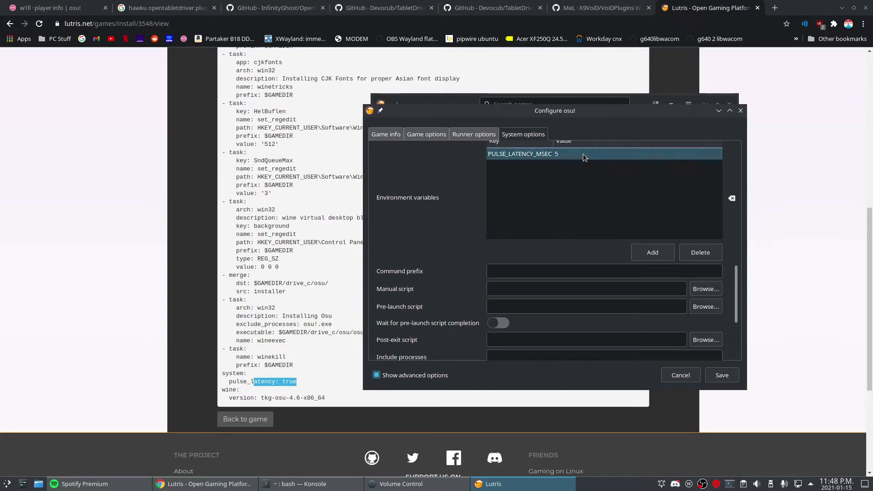
click(575, 162)
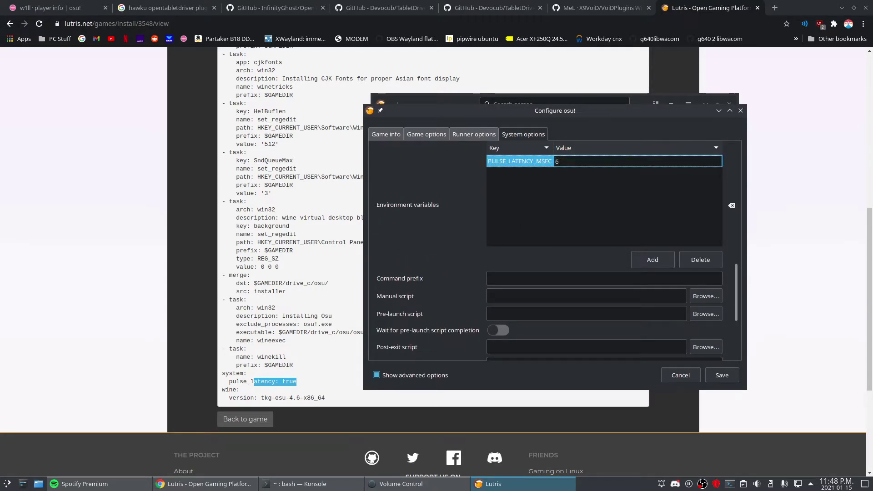
key(Return)
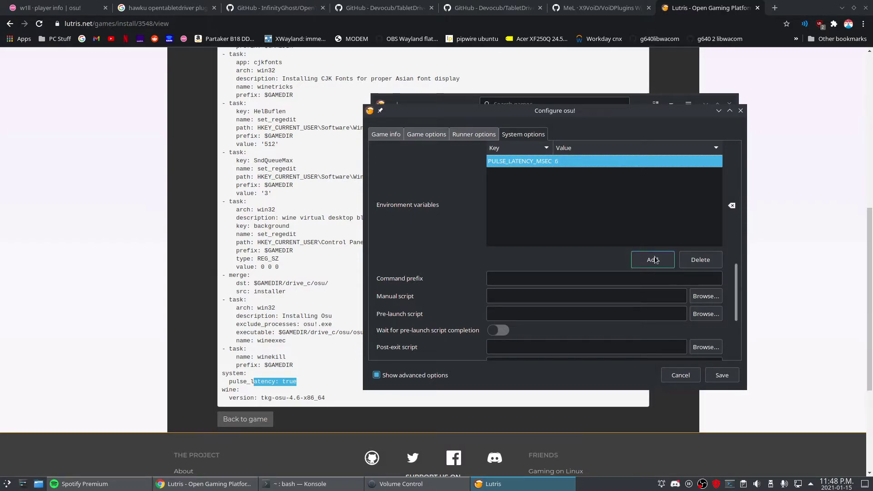
click(728, 375)
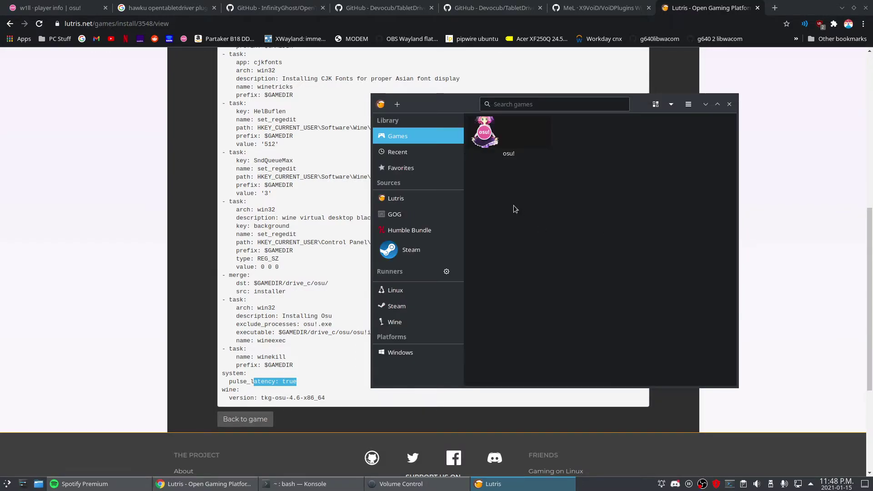
Step: Look through osu!'s system options again after saving the new latency value, and cancel the configuration dialog
right_click(514, 145)
click(535, 173)
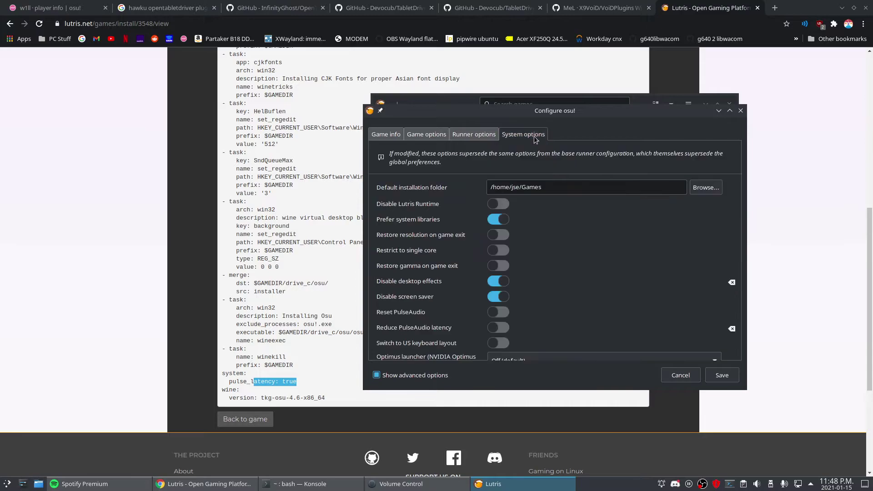
scroll(457, 284, down, 5)
click(681, 376)
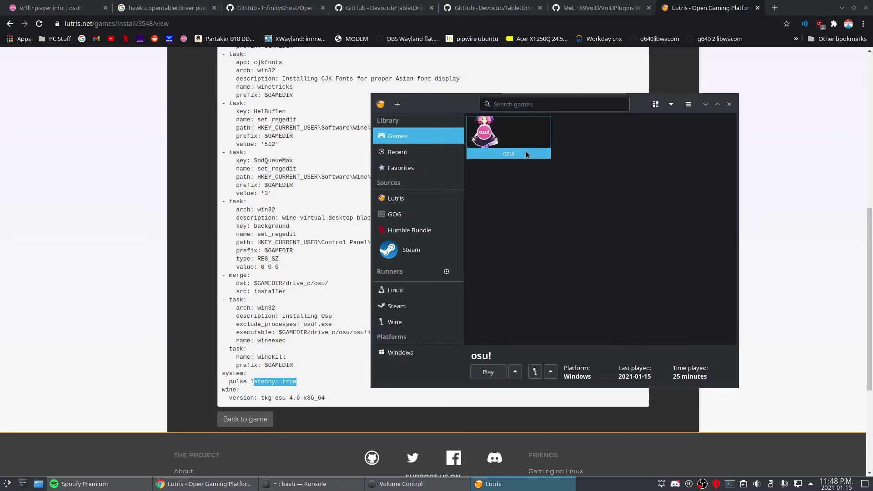
Step: Start osu! with the 6 ms latency setting, switch to a random beatmap to hear its audio, and quit
key(Return)
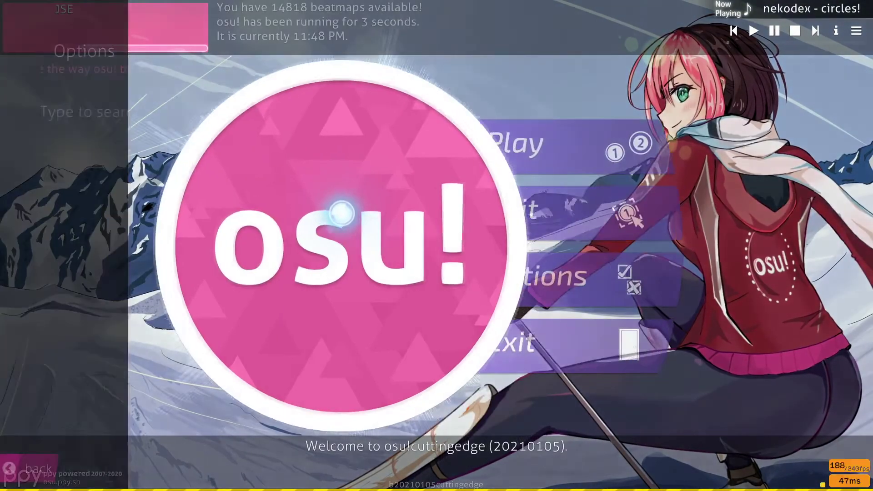
click(342, 214)
click(353, 250)
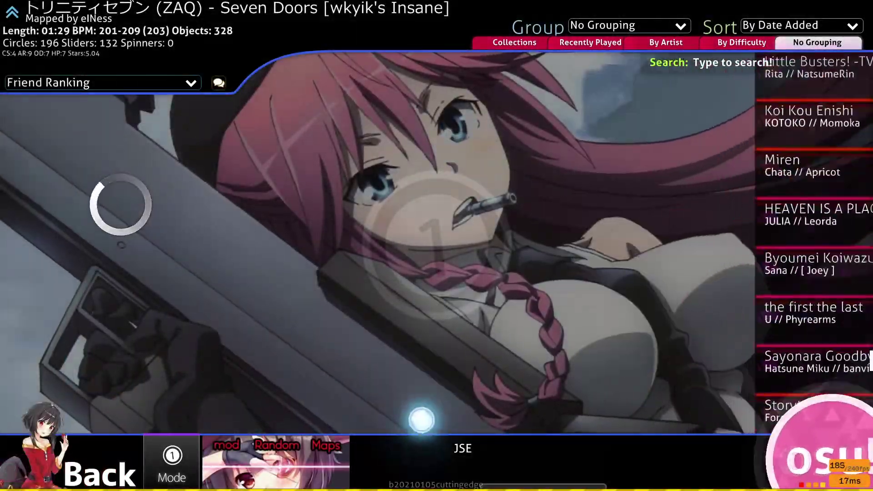
key(F2)
key(Escape)
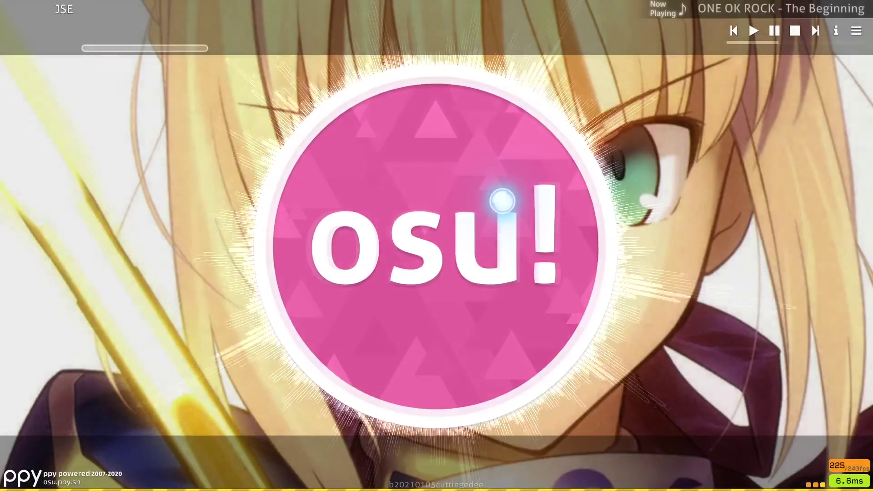
key(Escape)
key(1)
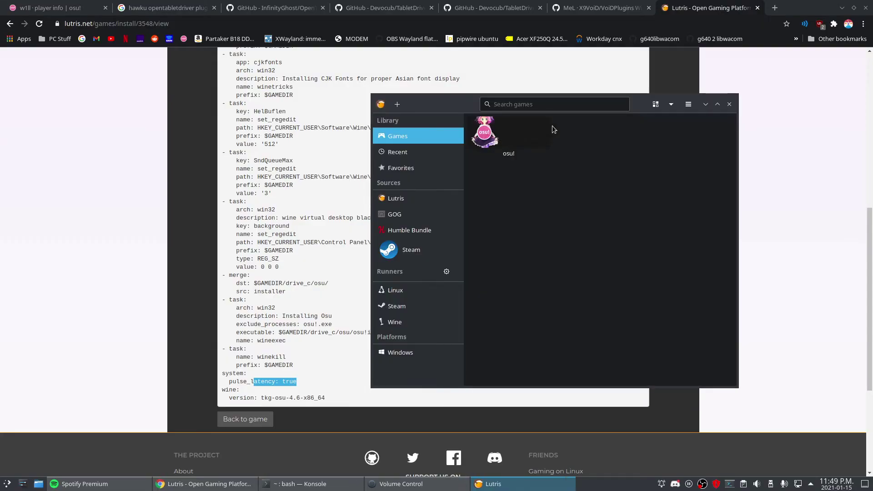
Step: Reposition the Lutris window over the installer page and select osu! in the game library
drag(475, 99, 413, 107)
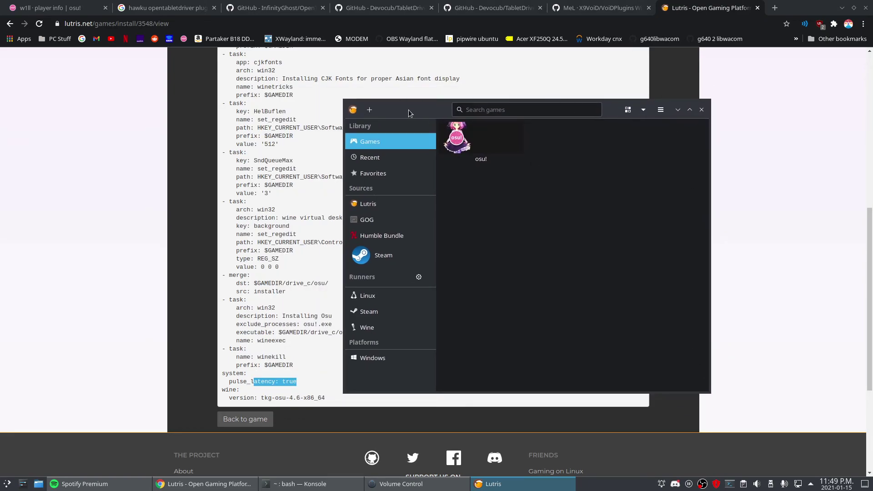
drag(409, 110, 388, 96)
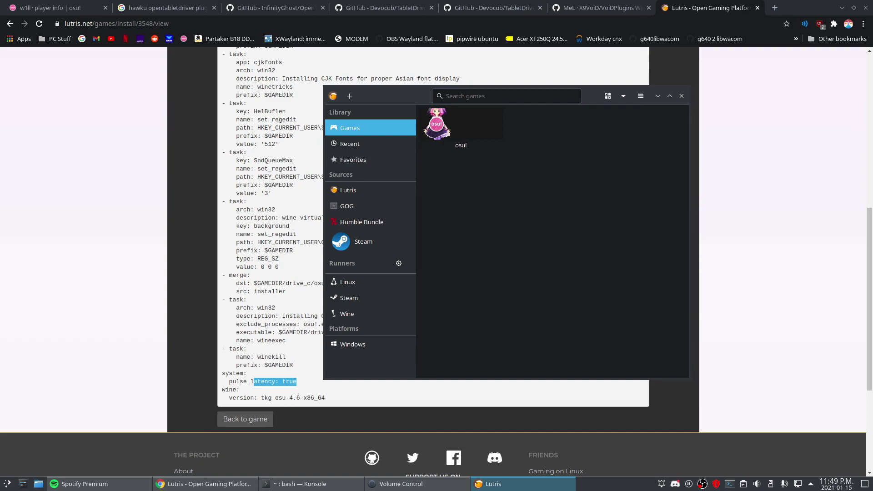
click(473, 130)
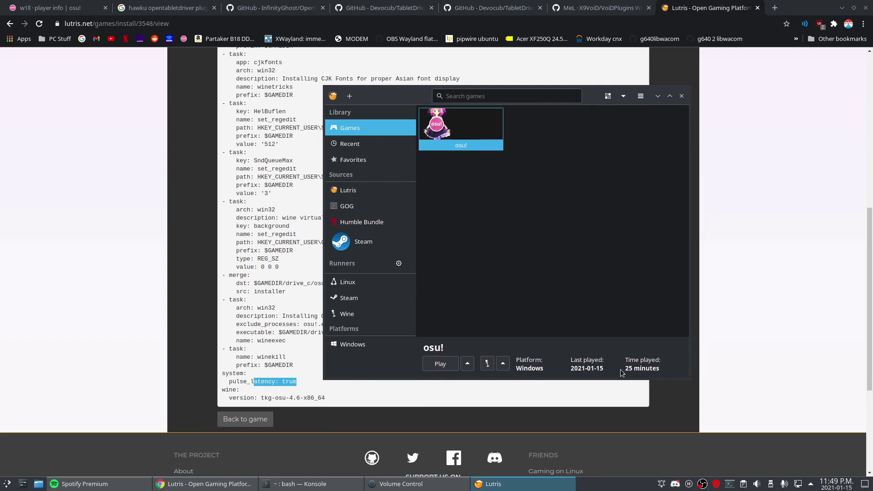